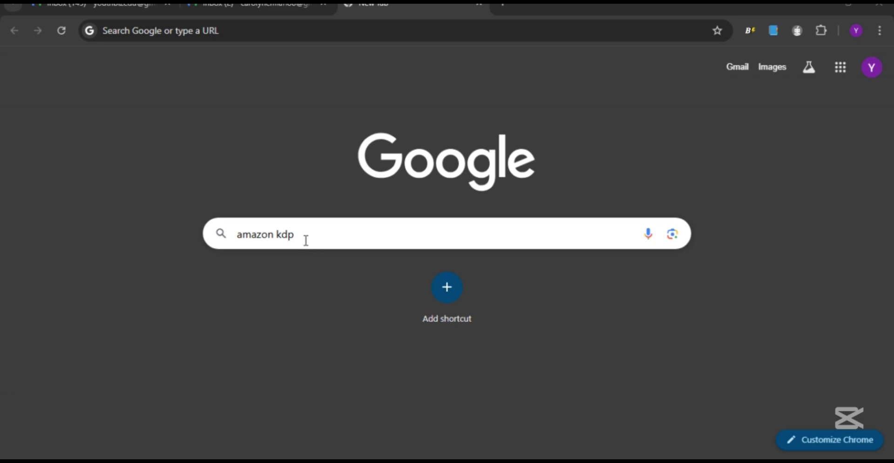
# - Search Google for 'amazon kdp' and reach the Kindle Direct Publishing welcome page
pyautogui.click(292, 234)
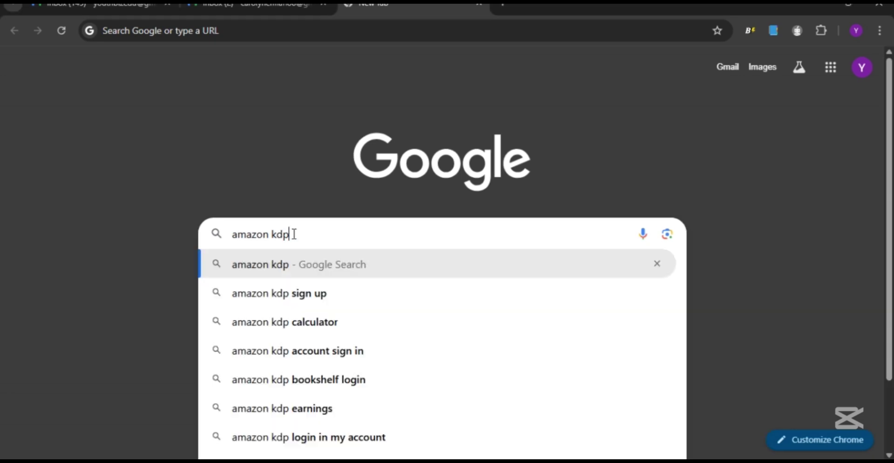
pyautogui.press('Return')
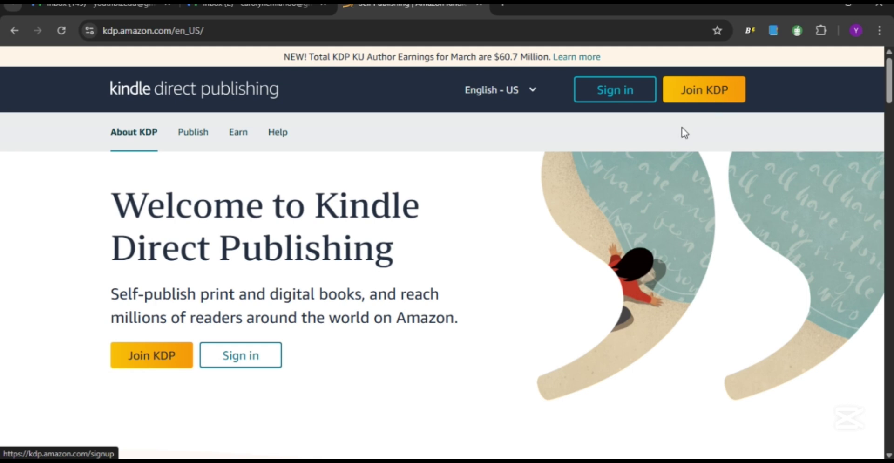
# - Start a new KDP account and enter the author's full name and e-mail address, fixing the domain typo
pyautogui.click(163, 356)
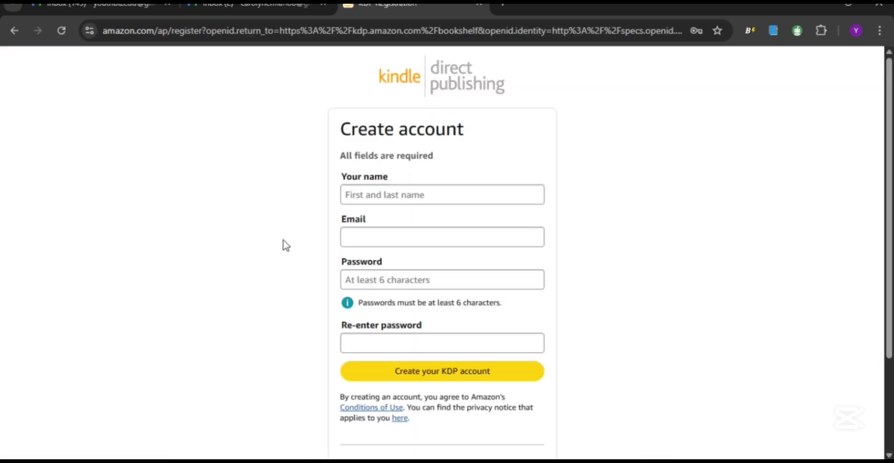
pyautogui.click(358, 193)
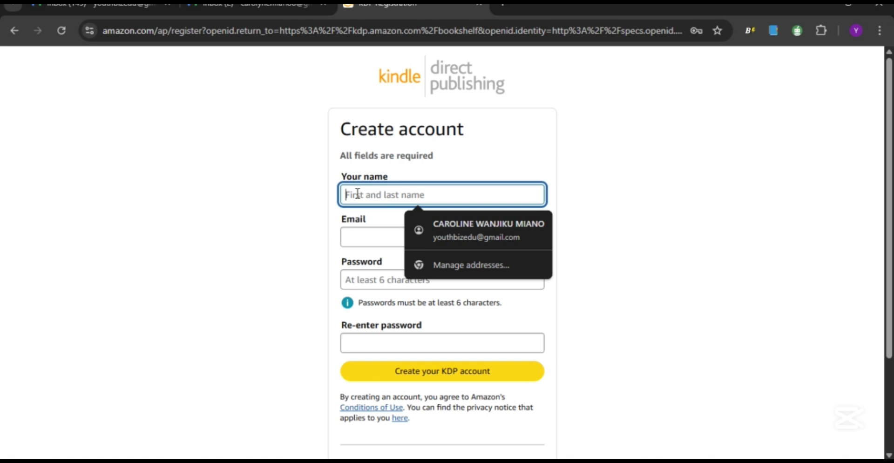
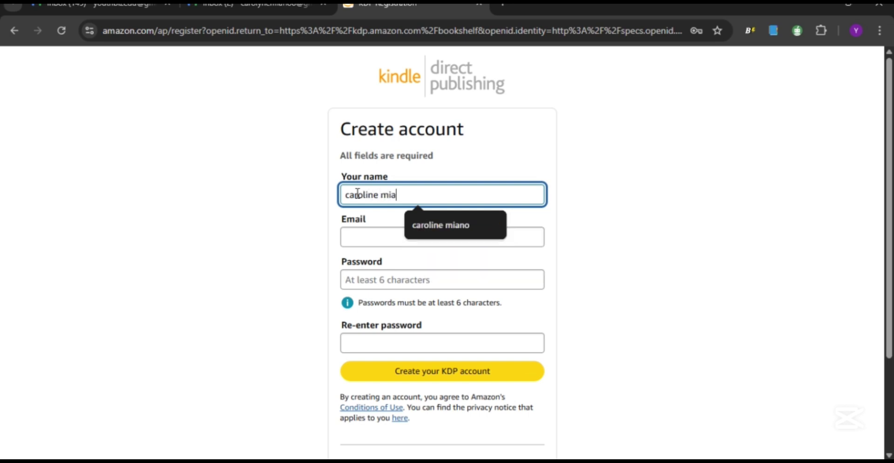
pyautogui.click(354, 233)
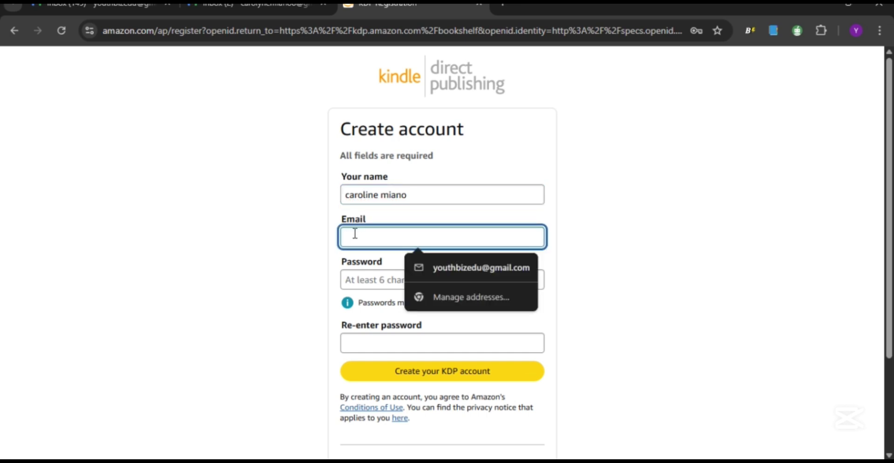
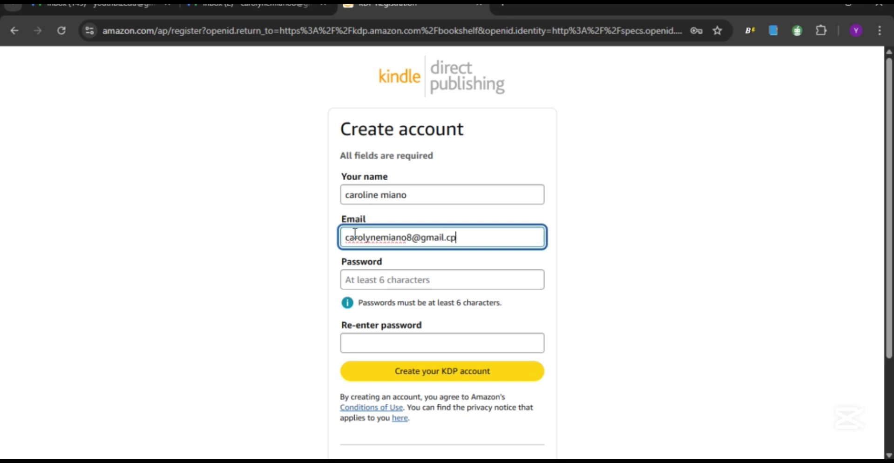
# - Enter the account password and re-enter it to confirm
pyautogui.click(352, 281)
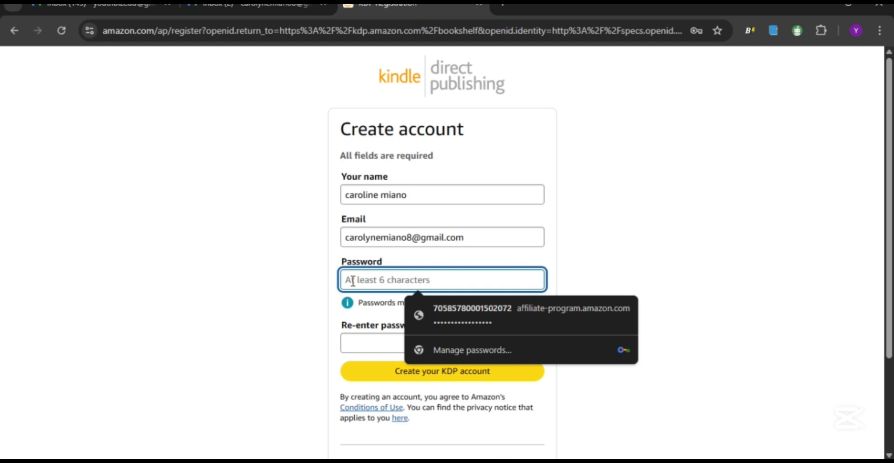
pyautogui.write('••')
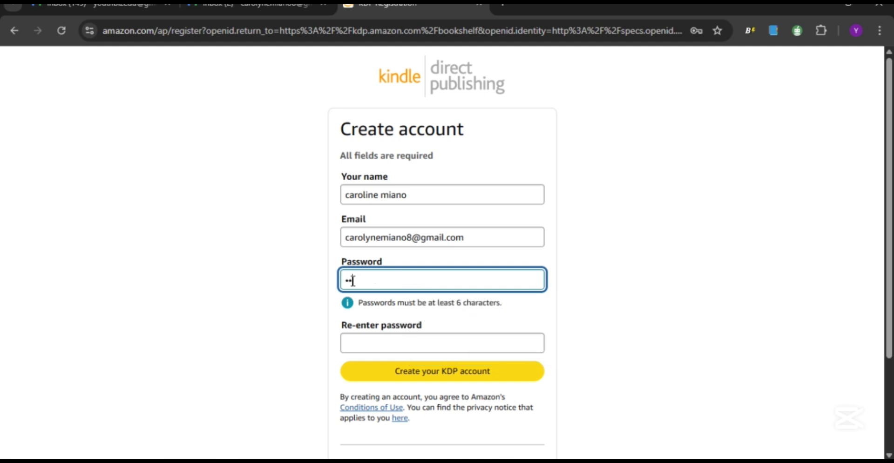
pyautogui.write('••••••••')
pyautogui.click(356, 344)
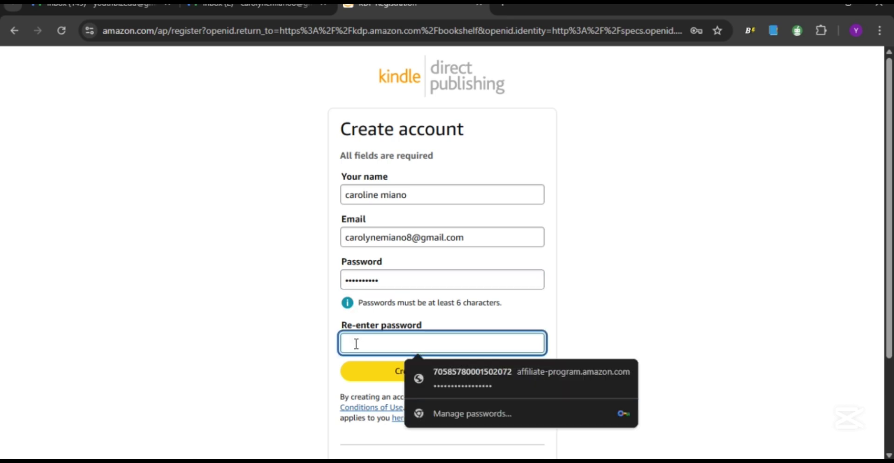
pyautogui.write('••')
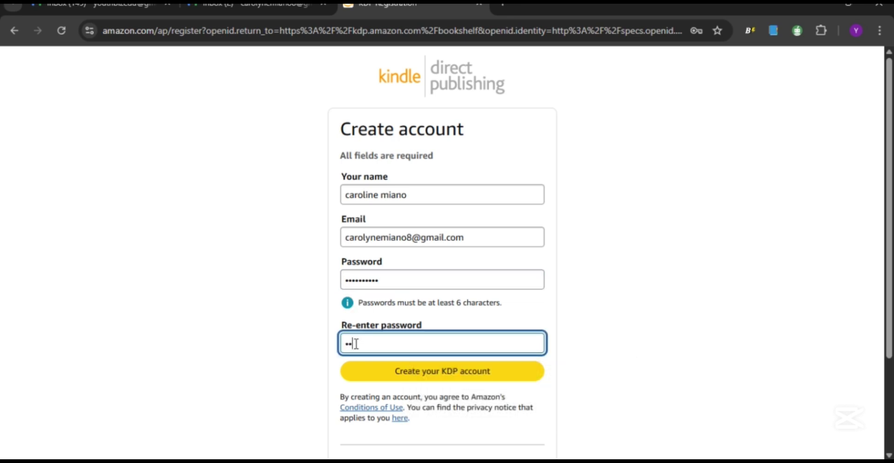
pyautogui.write('••••••••')
# - Submit 'Create your KDP account' and switch to the Gmail inbox showing Amazon's verification email
pyautogui.click(410, 371)
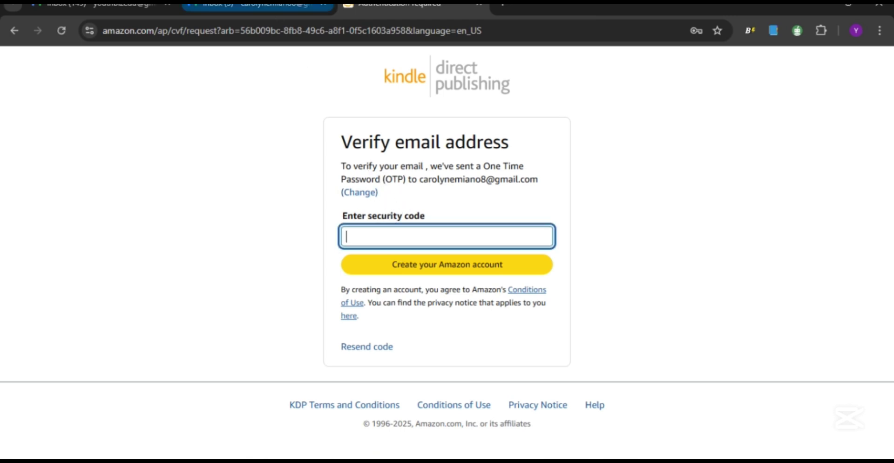
pyautogui.click(256, 6)
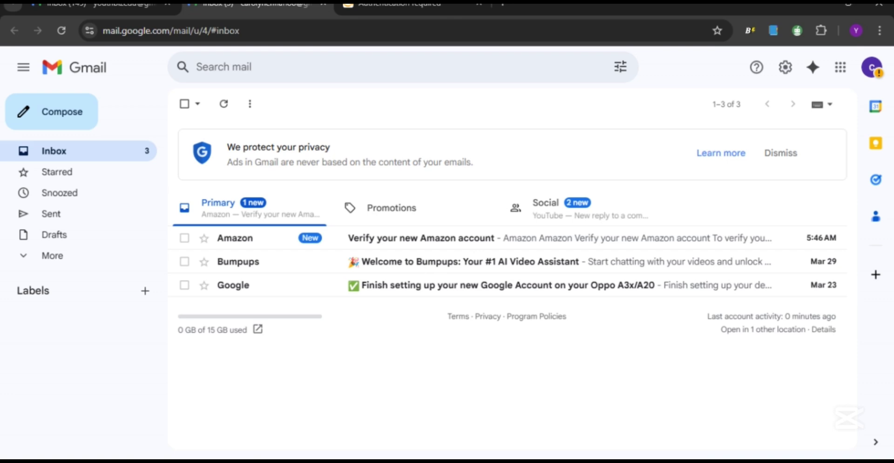
# - Read the one-time code in the 'Verify your new Amazon account' email, then return to KDP
pyautogui.click(532, 243)
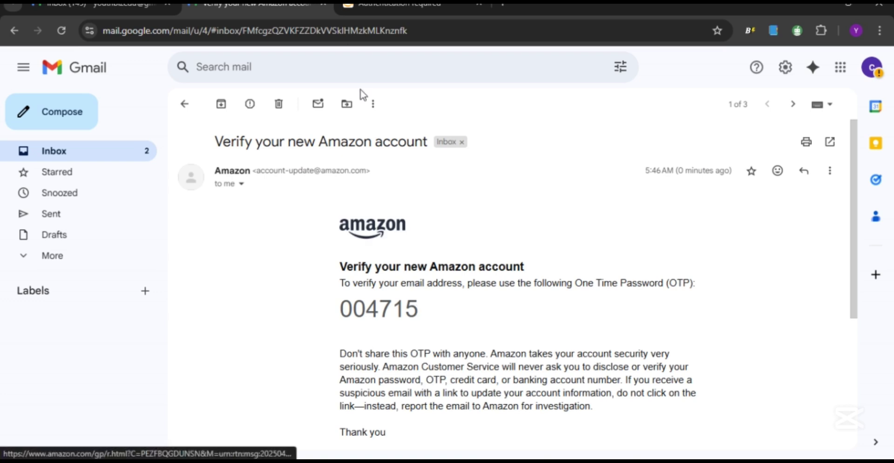
pyautogui.click(387, 3)
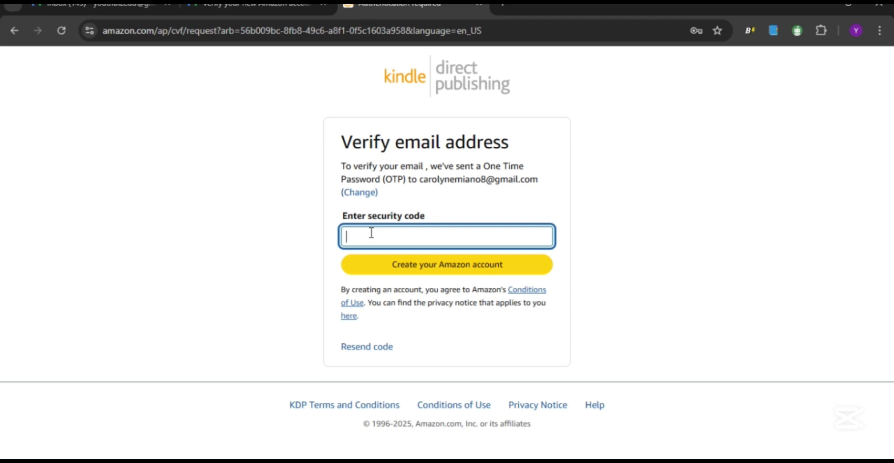
# - Submit the emailed security code to create the account, then agree to the KDP Terms and Conditions
pyautogui.click(426, 265)
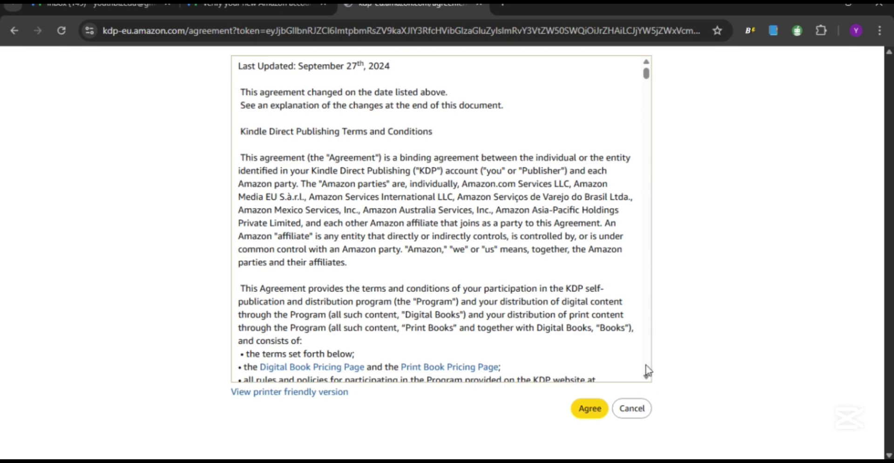
pyautogui.click(647, 377)
pyautogui.scroll(-3, 648, 380)
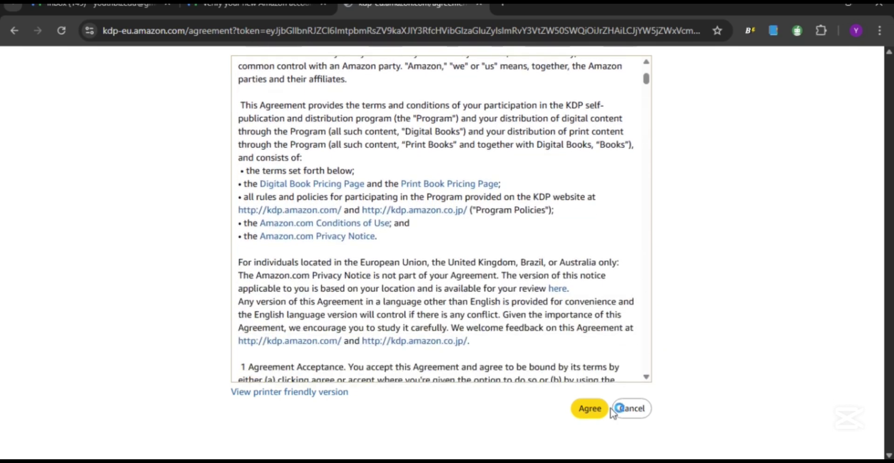
pyautogui.click(590, 410)
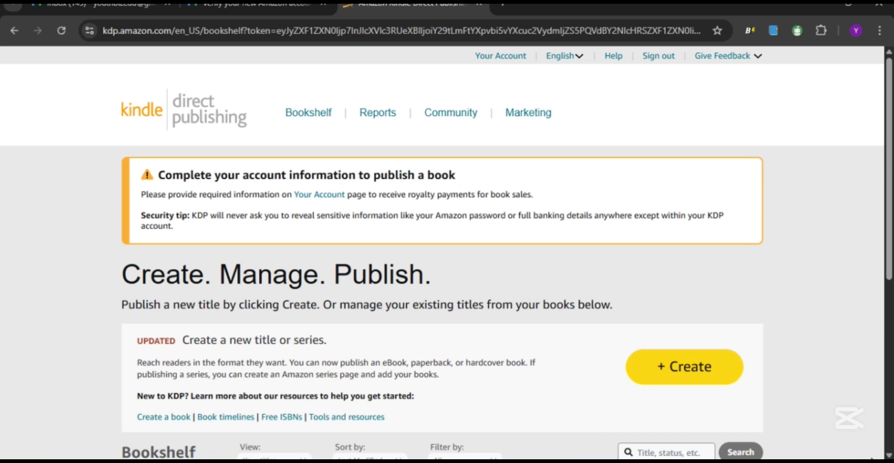
pyautogui.scroll(-1, 443, 252)
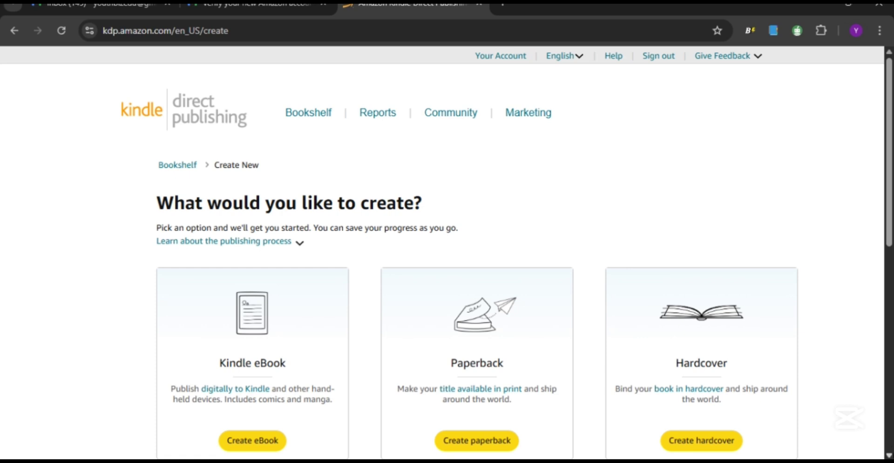
pyautogui.scroll(-3, 889, 454)
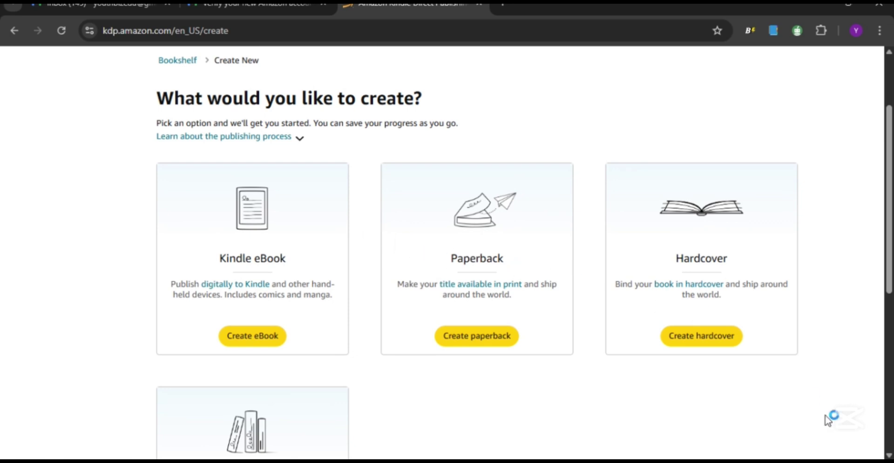
pyautogui.scroll(-1, 524, 249)
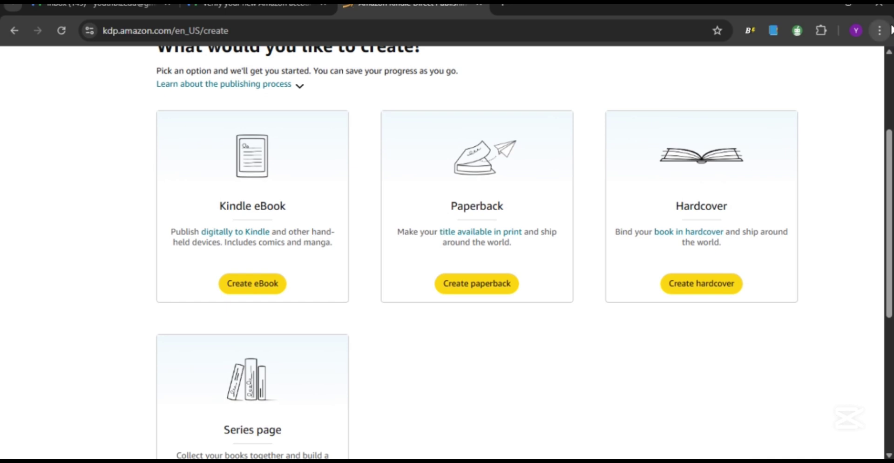
pyautogui.scroll(1, 889, 55)
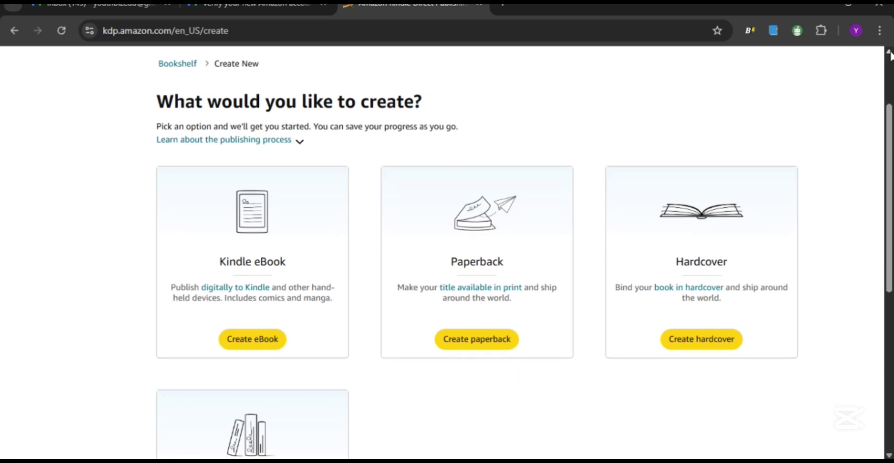
pyautogui.scroll(2, 889, 54)
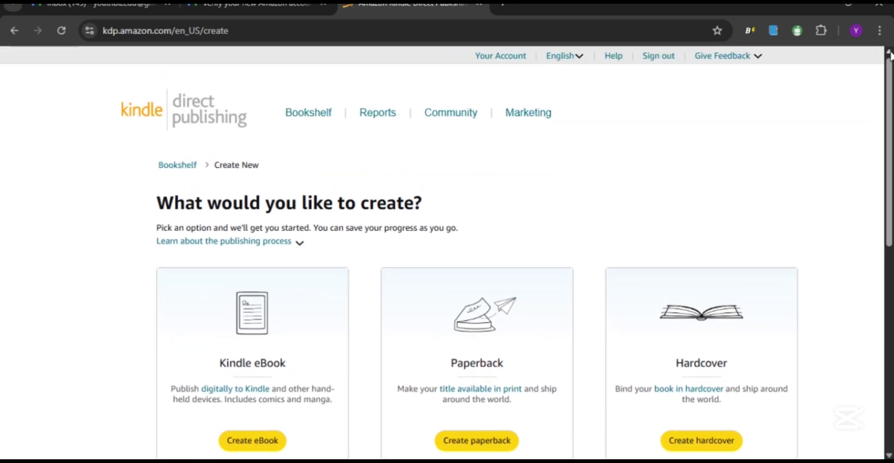
pyautogui.click(319, 115)
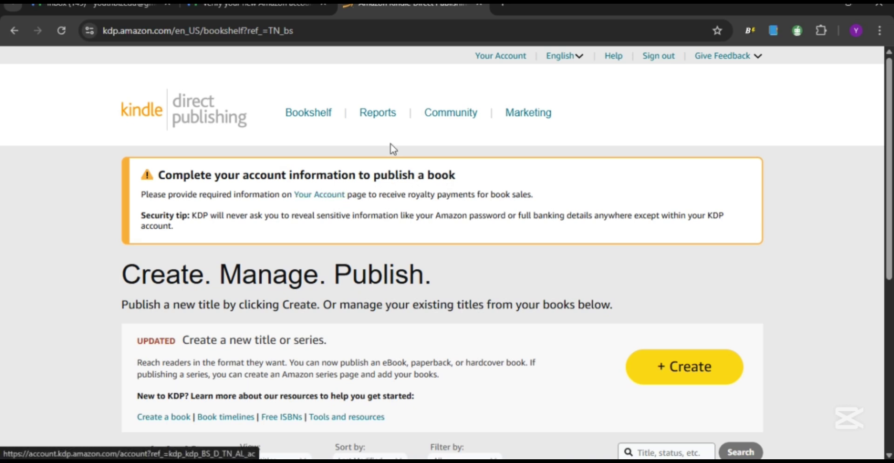
pyautogui.click(501, 57)
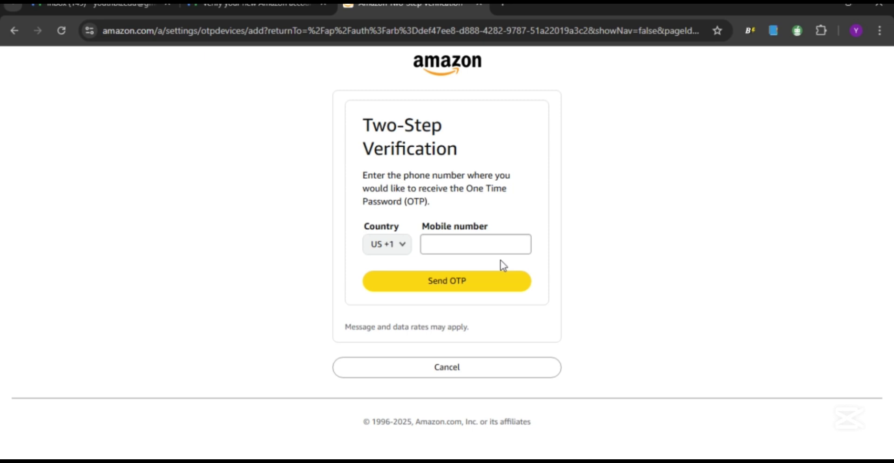
pyautogui.click(14, 31)
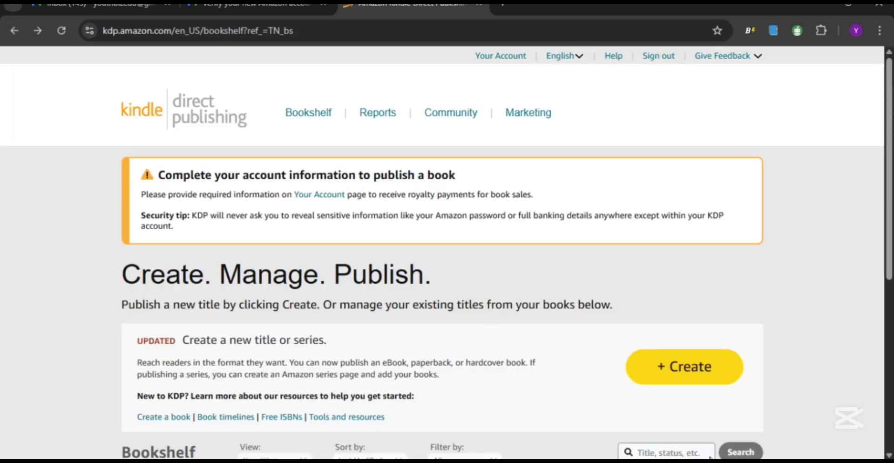
pyautogui.scroll(-5, 879, 443)
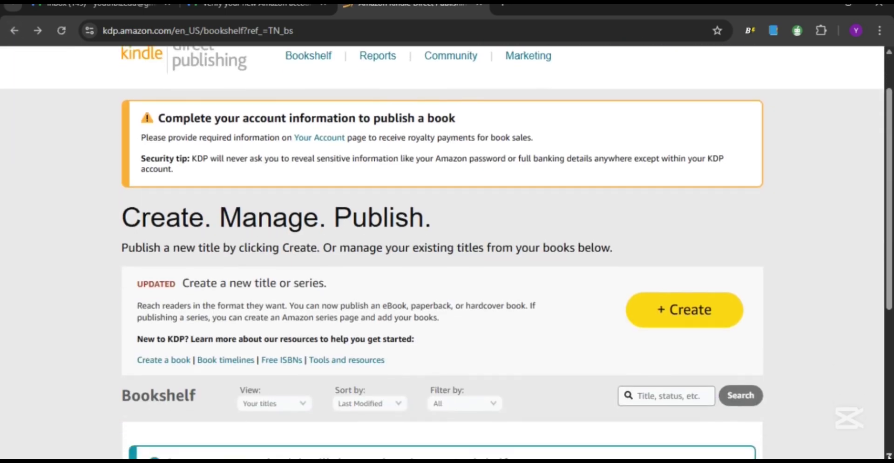
pyautogui.scroll(-3, 858, 241)
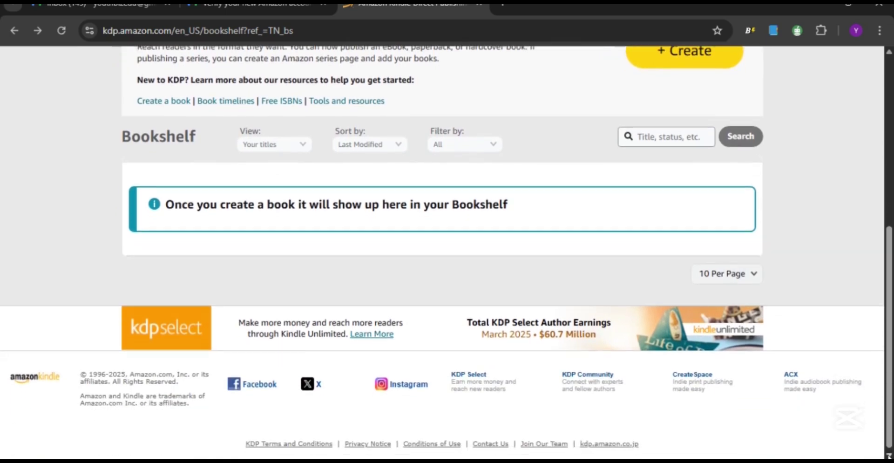
pyautogui.click(889, 52)
pyautogui.click(889, 52)
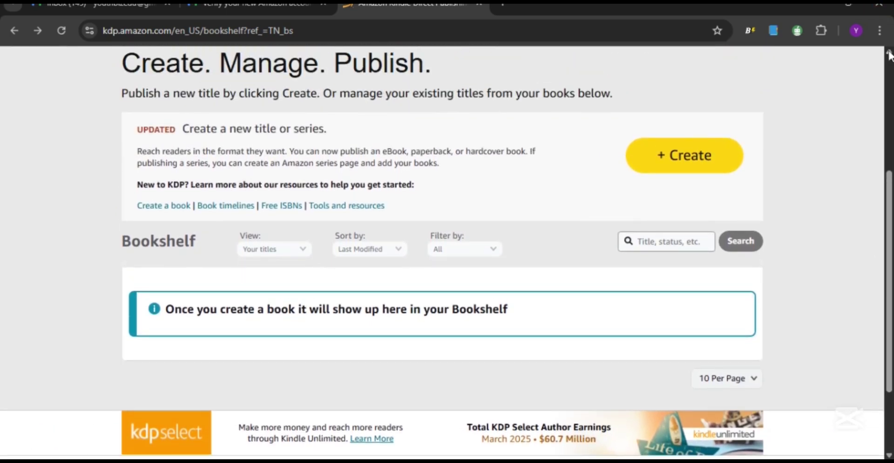
pyautogui.click(889, 52)
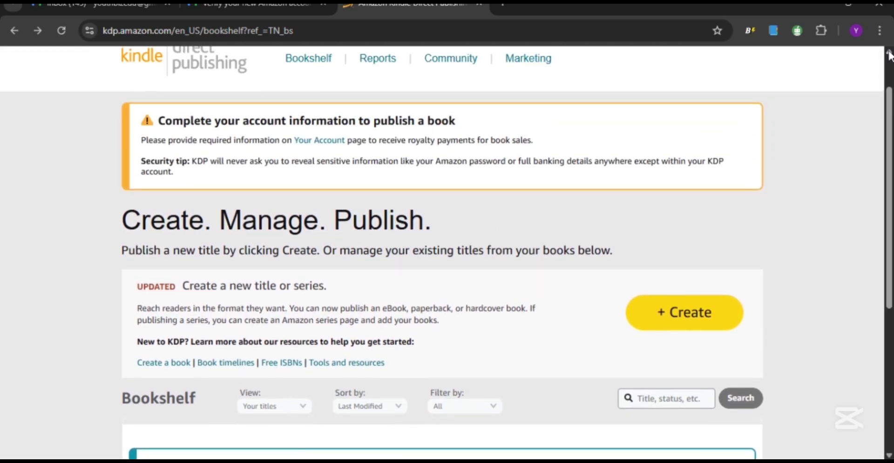
pyautogui.click(889, 52)
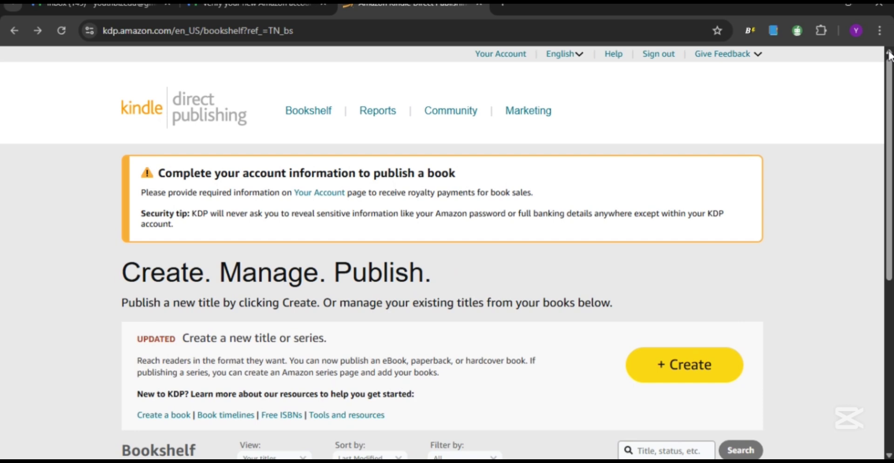